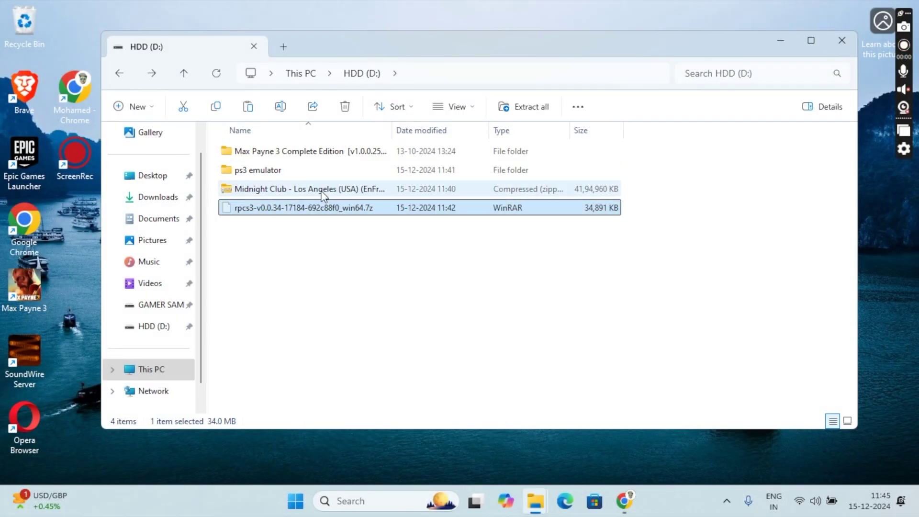
- Paste the rpcs3 archive into the empty ps3 emulator folder
double_click(297, 167)
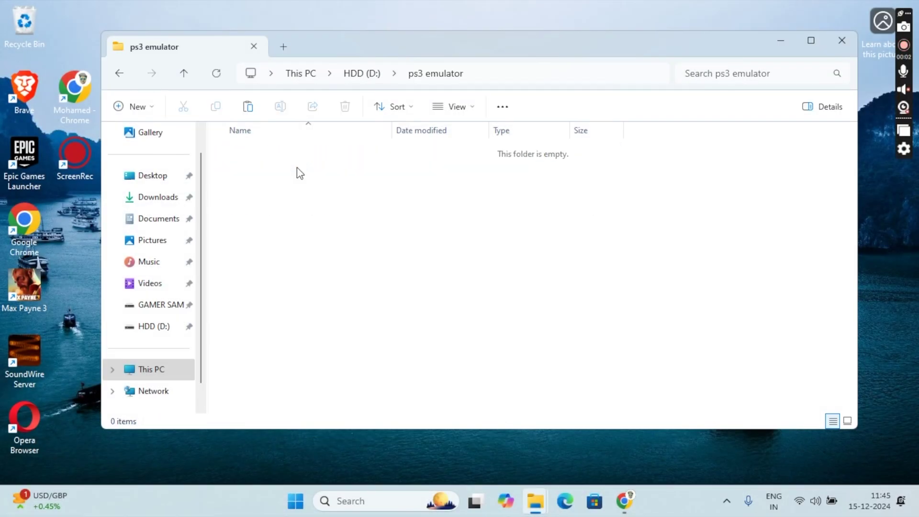
right_click(296, 195)
left_click(309, 208)
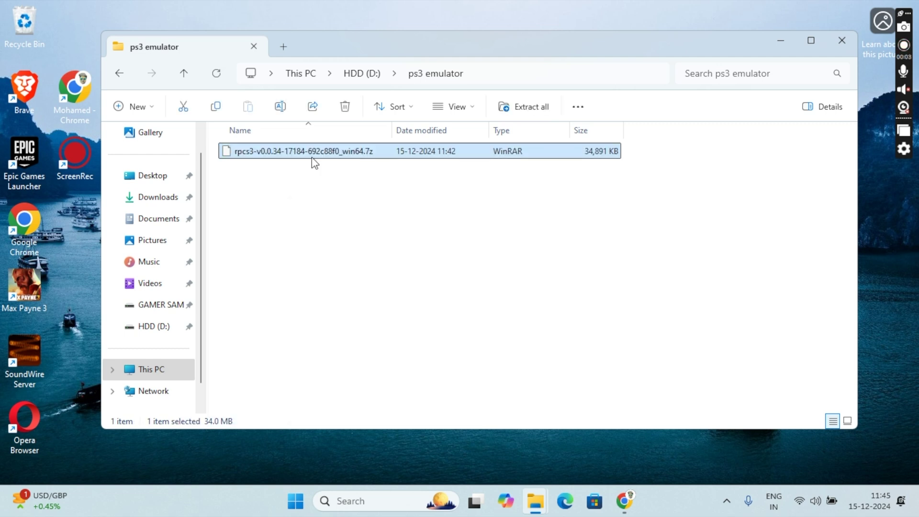
- Extract the rpcs3 archive in place with WinRAR Extract Here and launch rpcs3
right_click(313, 163)
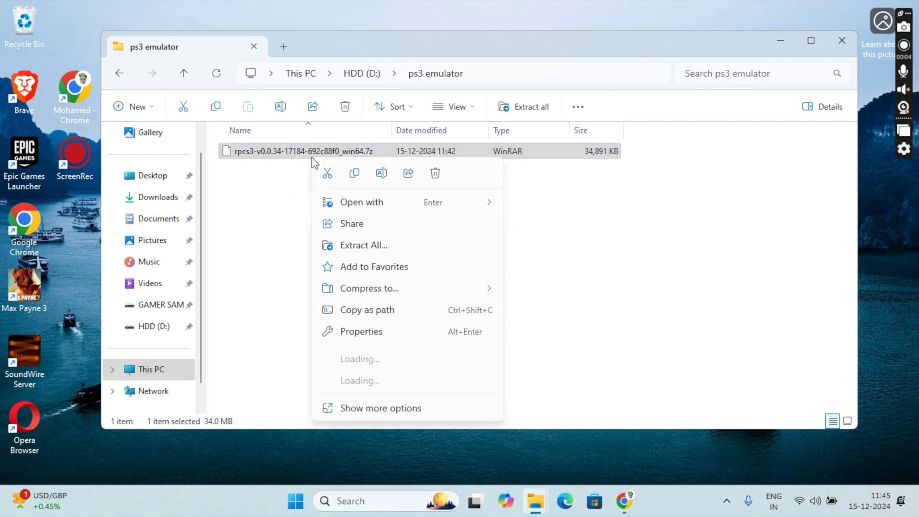
left_click(402, 407)
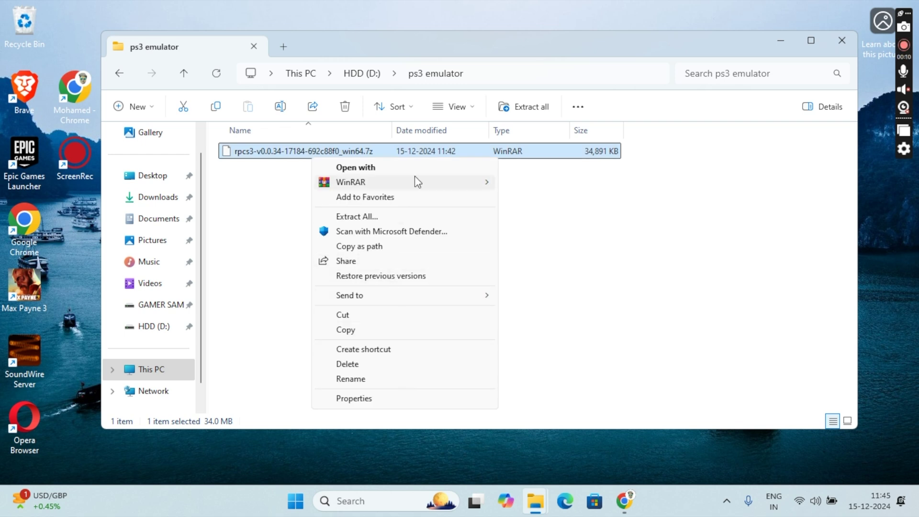
mouse_move(415, 178)
left_click(575, 228)
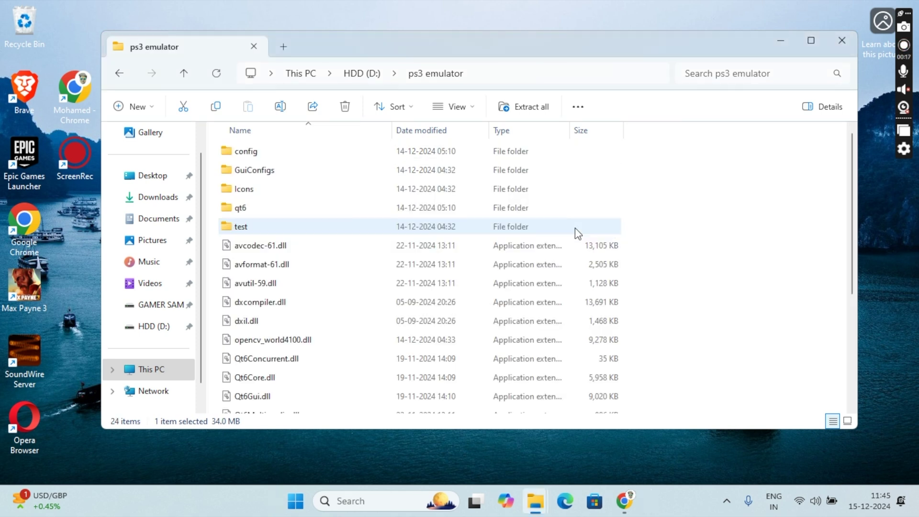
scroll(372, 257, "down", 3)
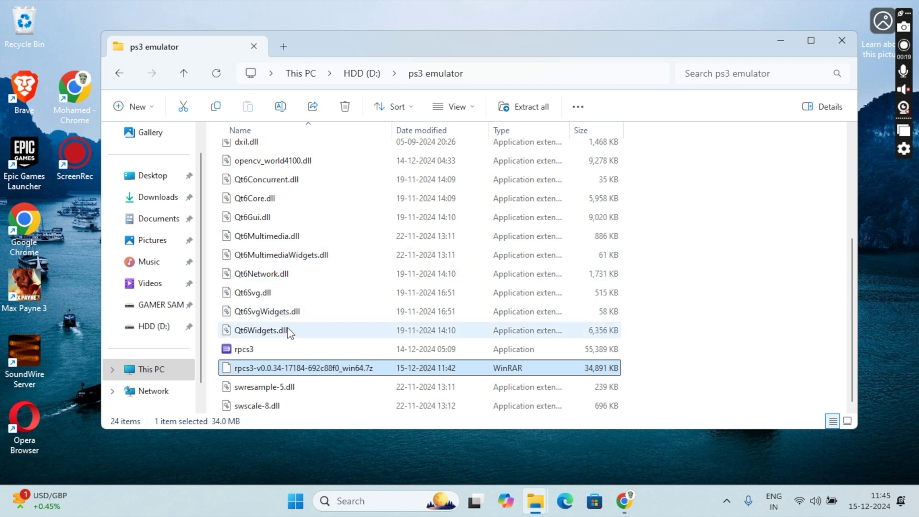
double_click(274, 345)
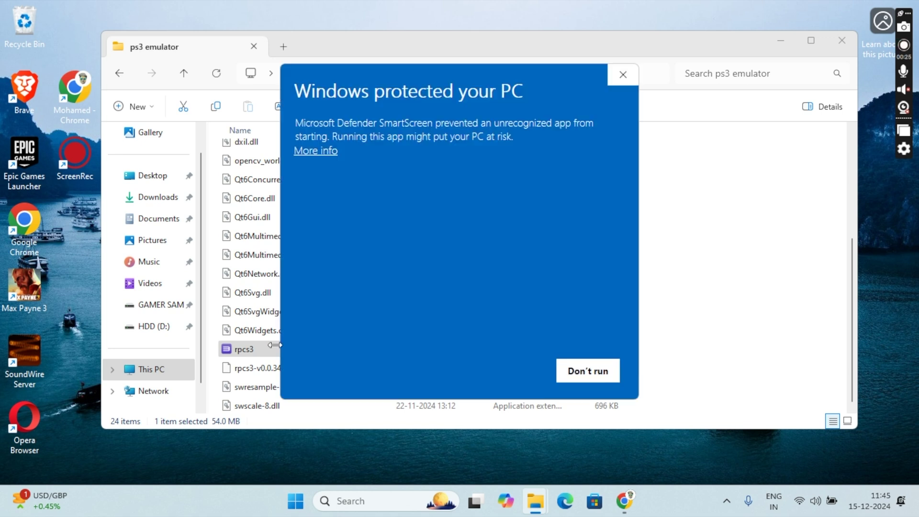
- Run rpcs3 anyway past the SmartScreen warning and tick 'I have read the Quickstart guide'
left_click(310, 152)
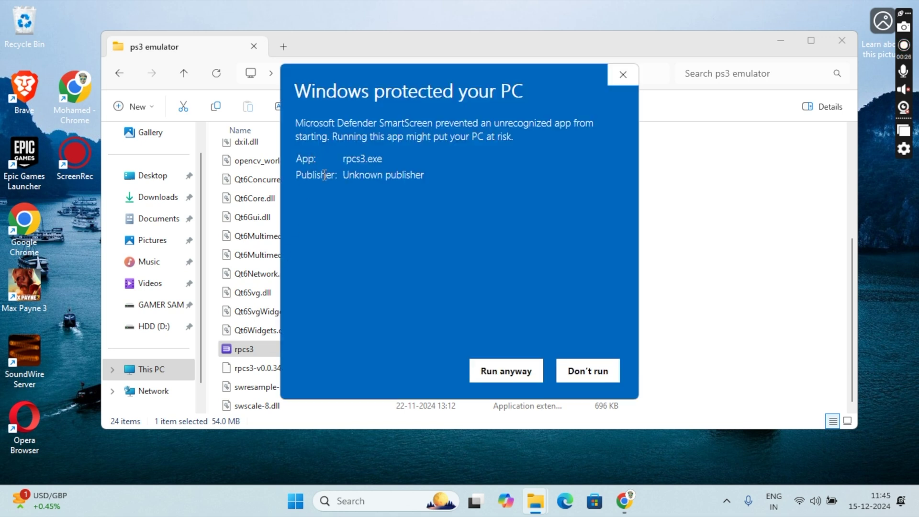
left_click(517, 381)
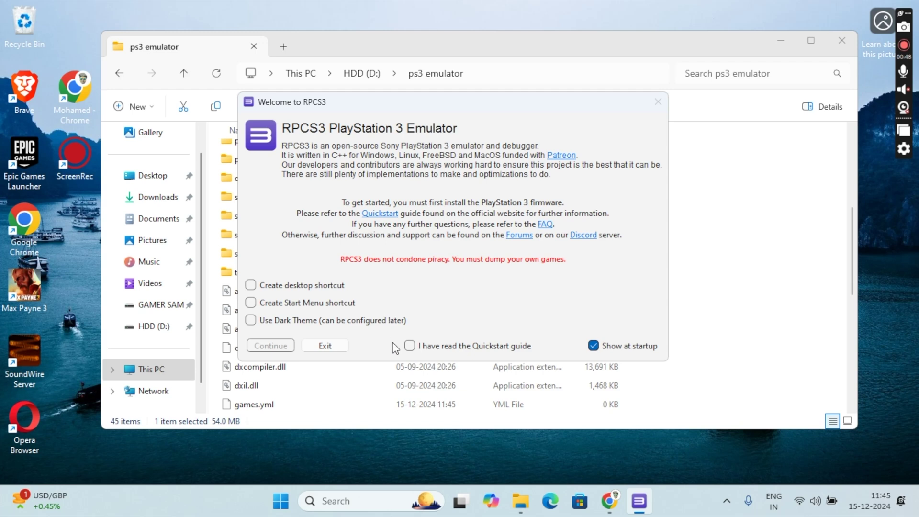
left_click(410, 347)
- Continue past the RPCS3 welcome screen and choose File > Install Firmware
left_click(278, 346)
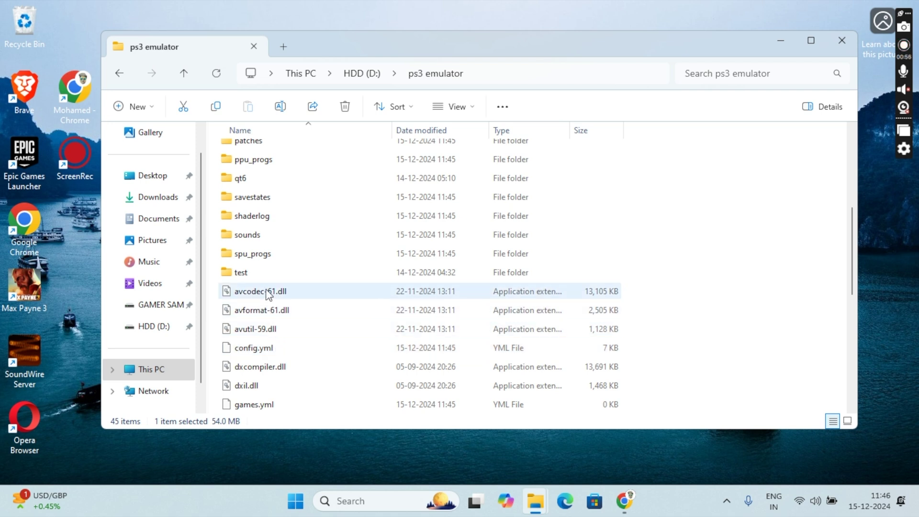
left_click(151, 81)
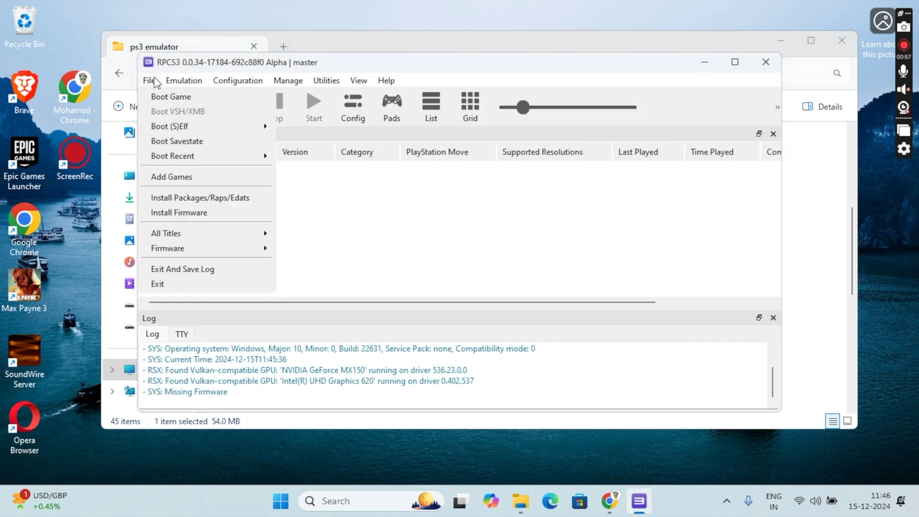
left_click(174, 211)
type("ps3 firm")
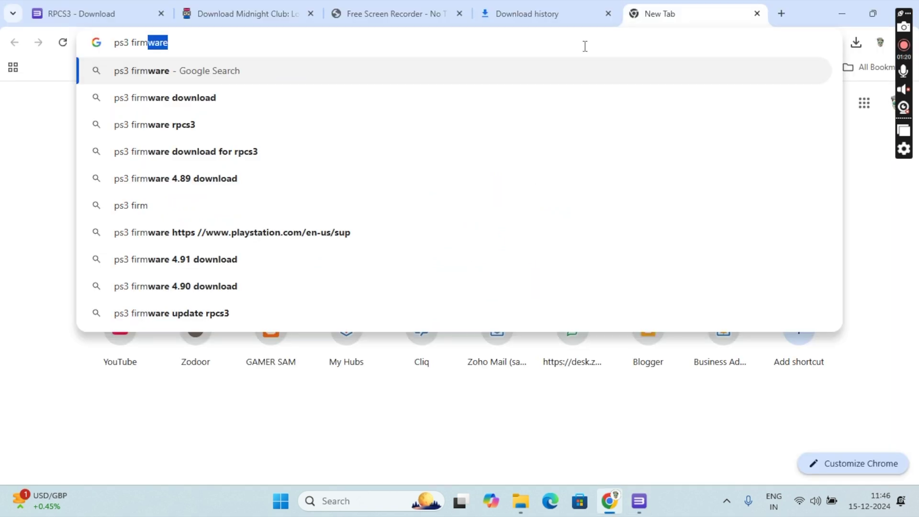
- Search 'ps3 firmware' and open PlayStation's PS3 system software update page
key("Return")
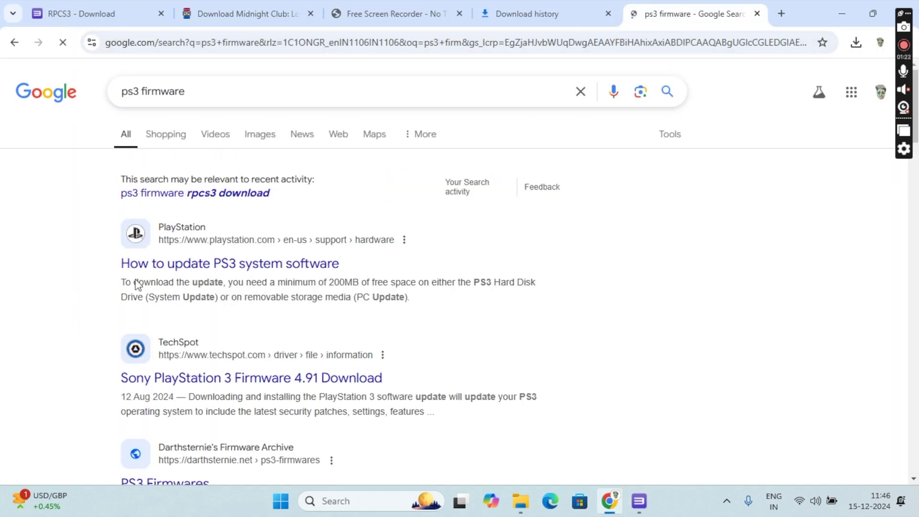
left_click(288, 266)
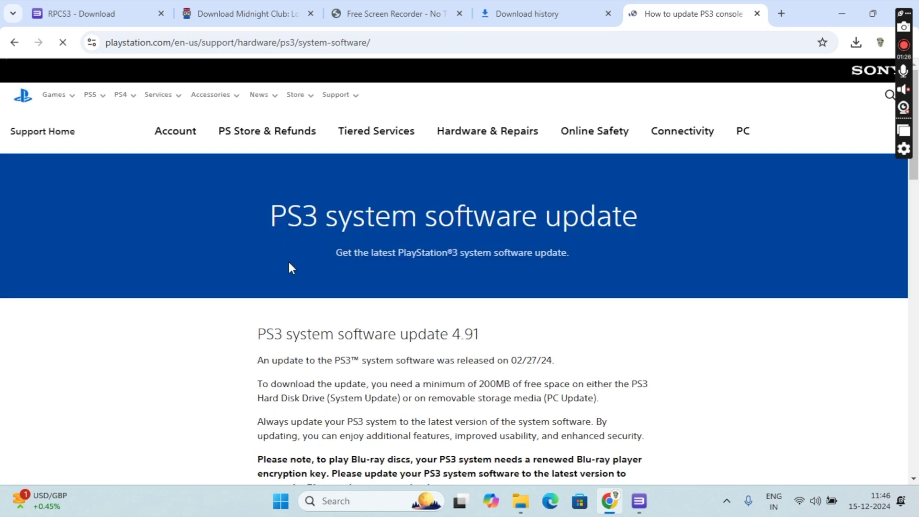
scroll(289, 266, "down", 6)
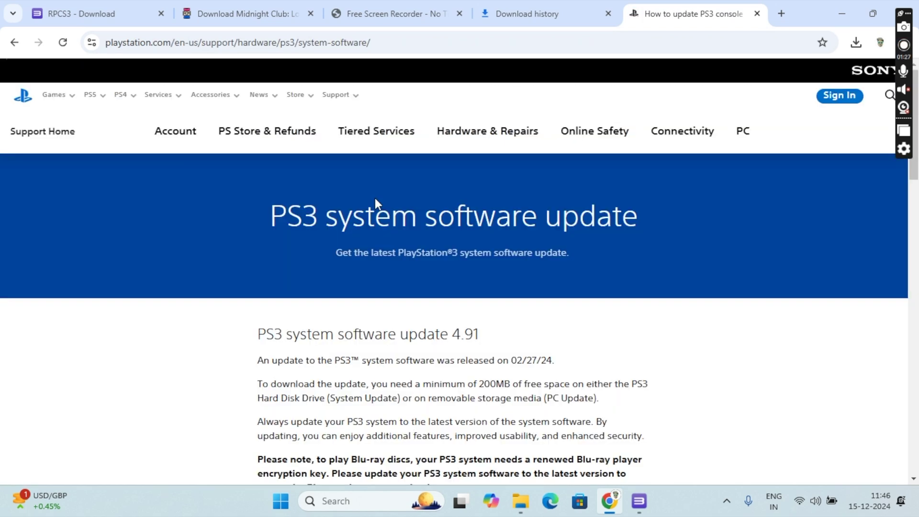
scroll(373, 287, "down", 7)
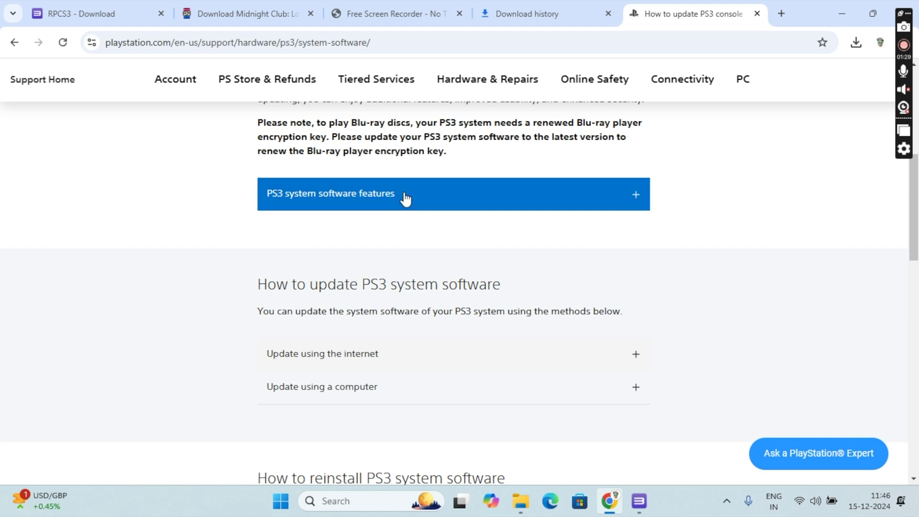
- Expand 'Reinstall using a computer' to reach the PS3UPDAT.PUP download link
left_click(404, 194)
left_click(402, 196)
scroll(383, 249, "down", 5)
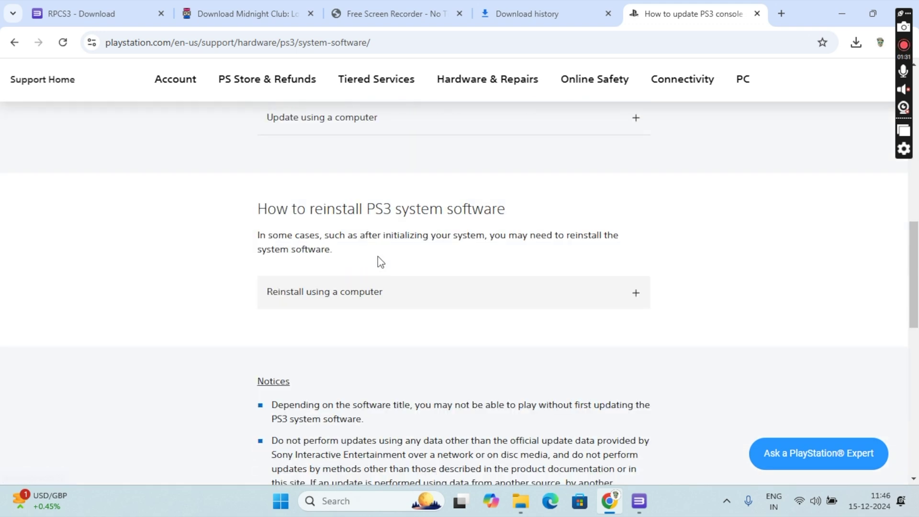
scroll(380, 262, "down", 4)
scroll(377, 260, "up", 3)
left_click(396, 232)
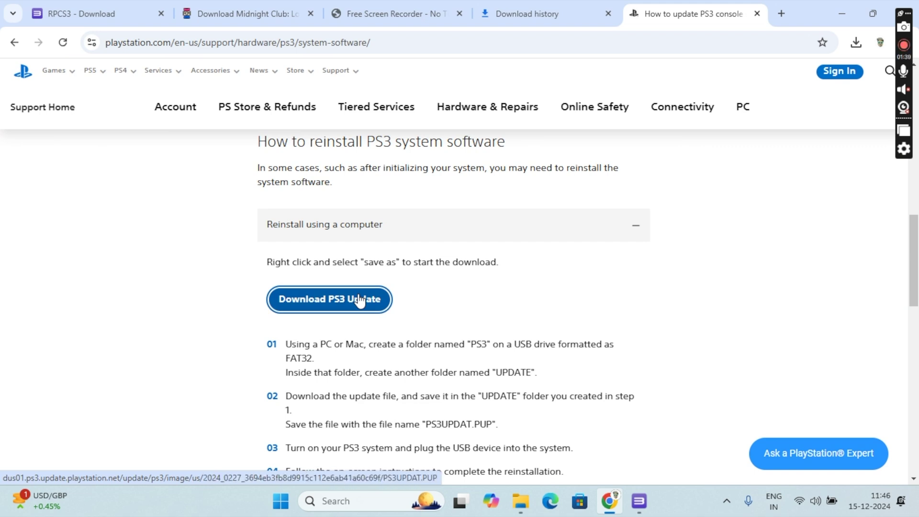
scroll(359, 300, "down", 1)
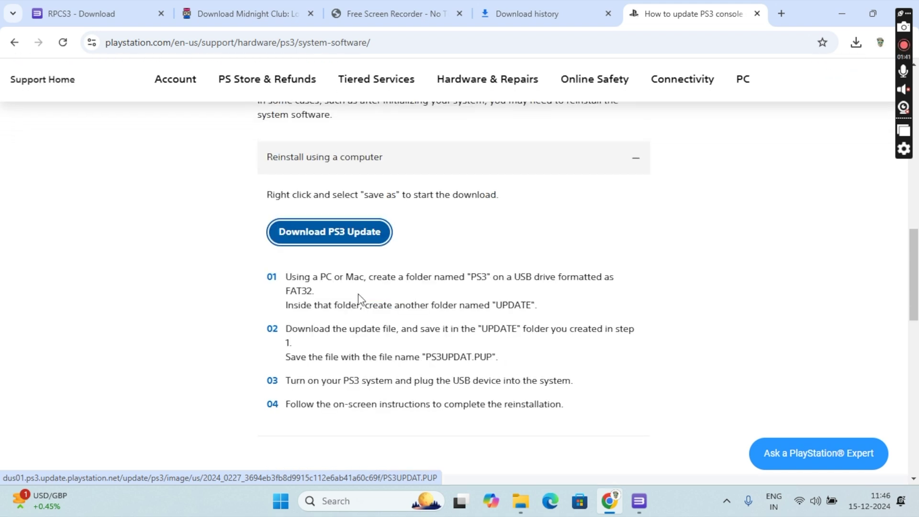
right_click(347, 243)
- Copy the PS3UPDAT.PUP link, open it in a new tab, and keep the blocked download
left_click(451, 366)
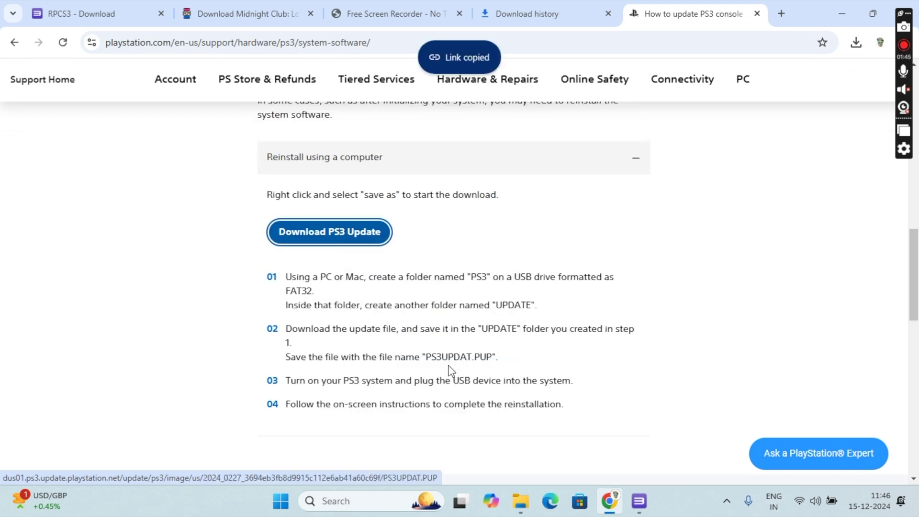
left_click(782, 14)
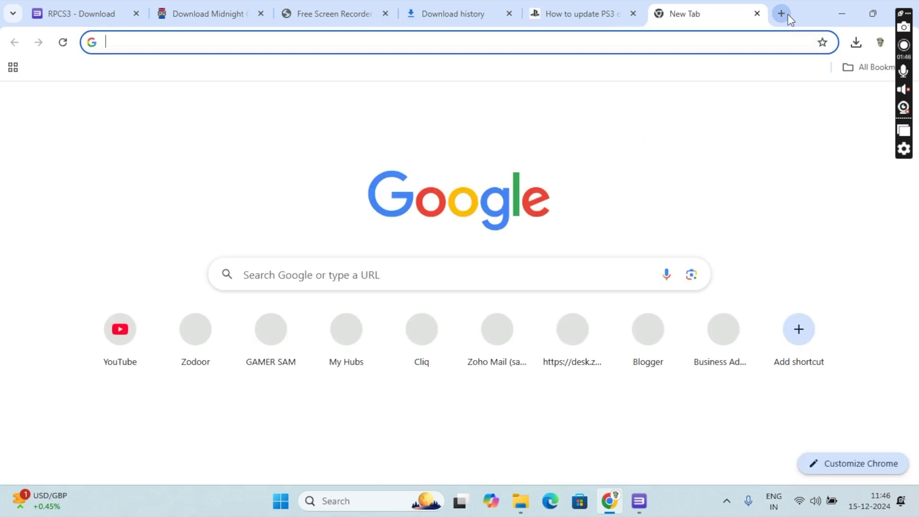
key("ctrl+v")
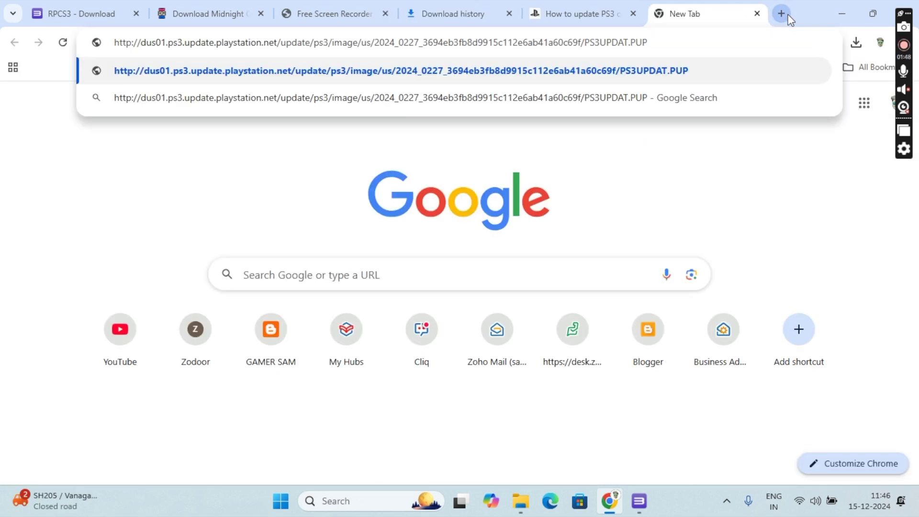
key("Return")
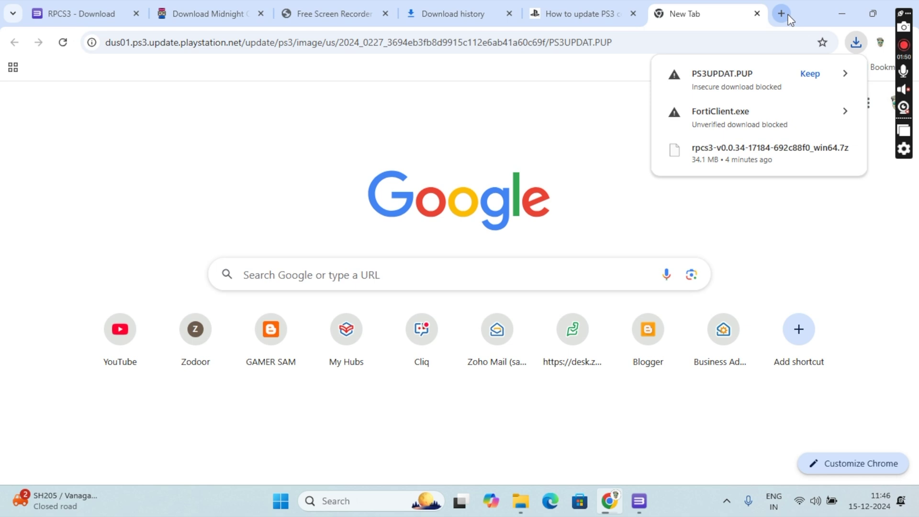
left_click(810, 75)
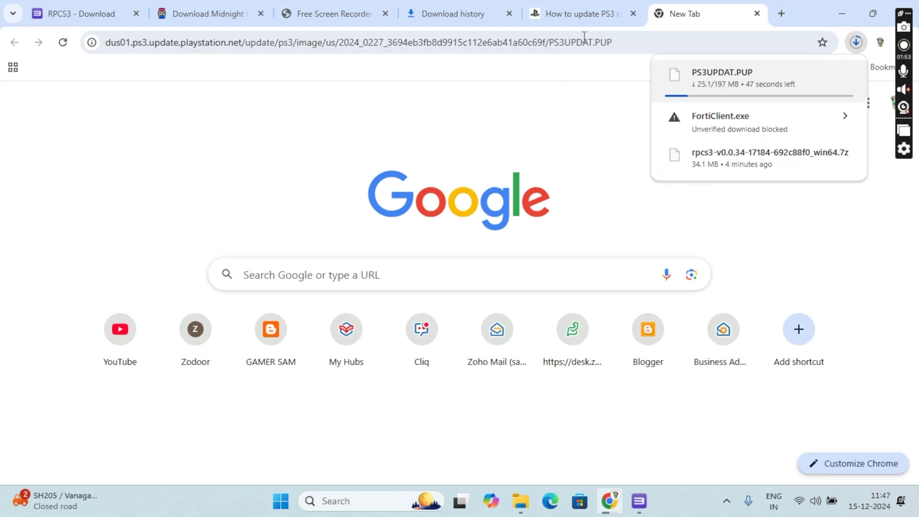
- Confirm the 197 MB PS3UPDAT.PUP download has finished, then restore the RPCS3 window
left_click(596, 4)
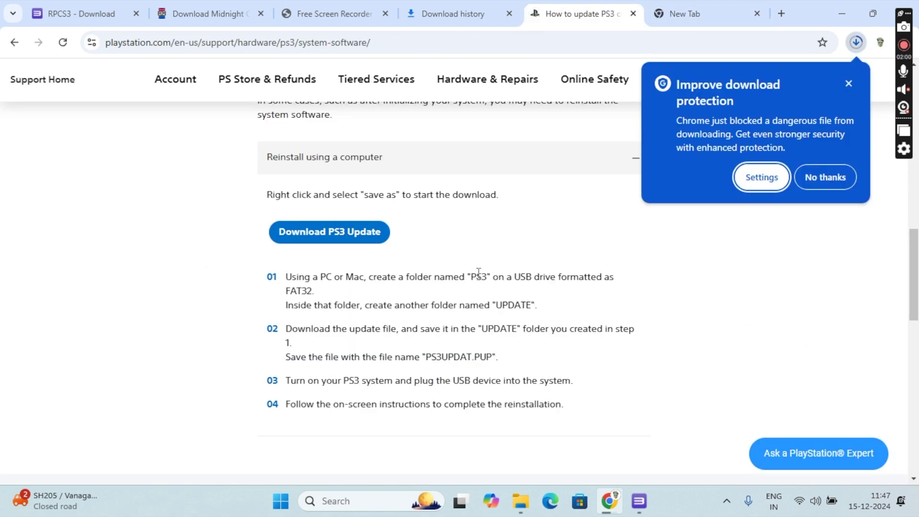
left_click(819, 183)
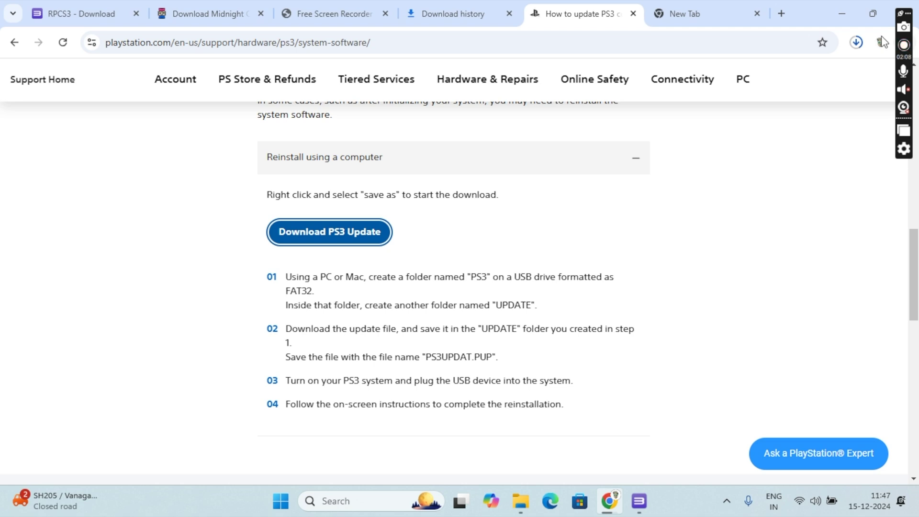
left_click(857, 43)
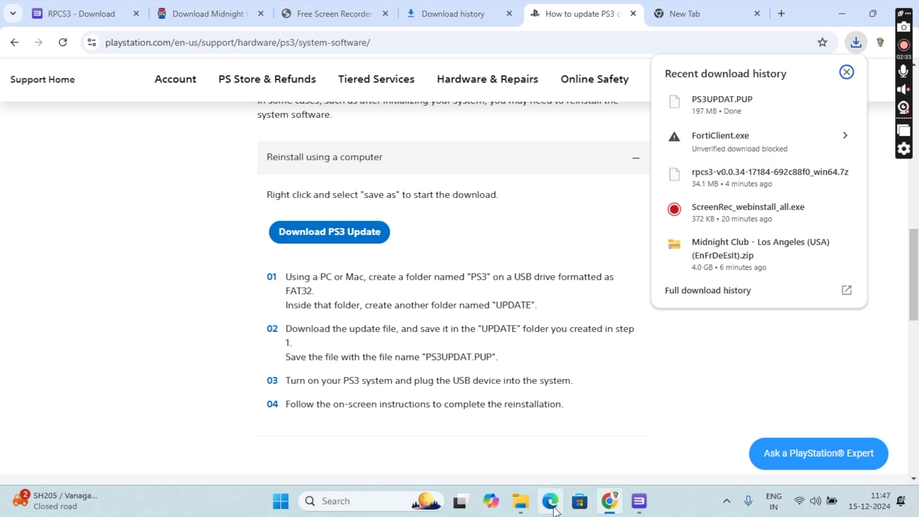
left_click(641, 502)
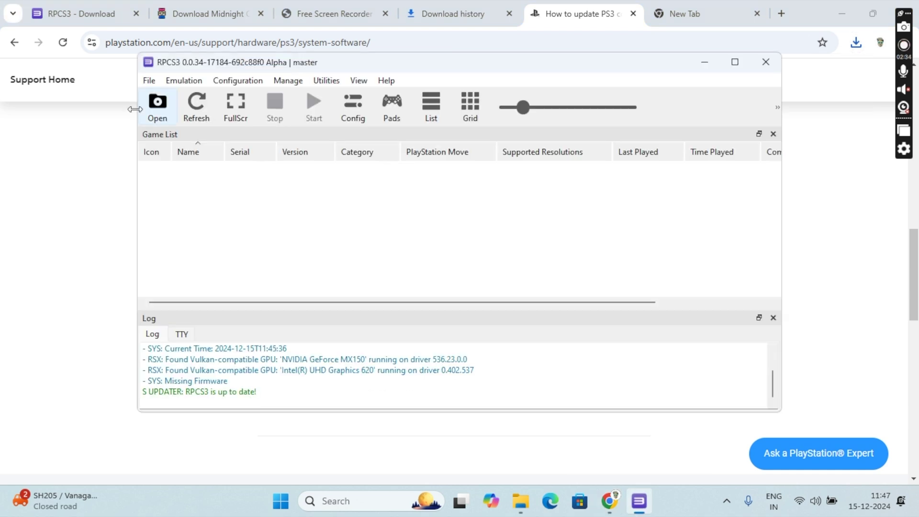
- Install firmware 4.91 from Downloads\PS3UPDAT.PUP, dismiss the success message, and bring up File Explorer
left_click(149, 82)
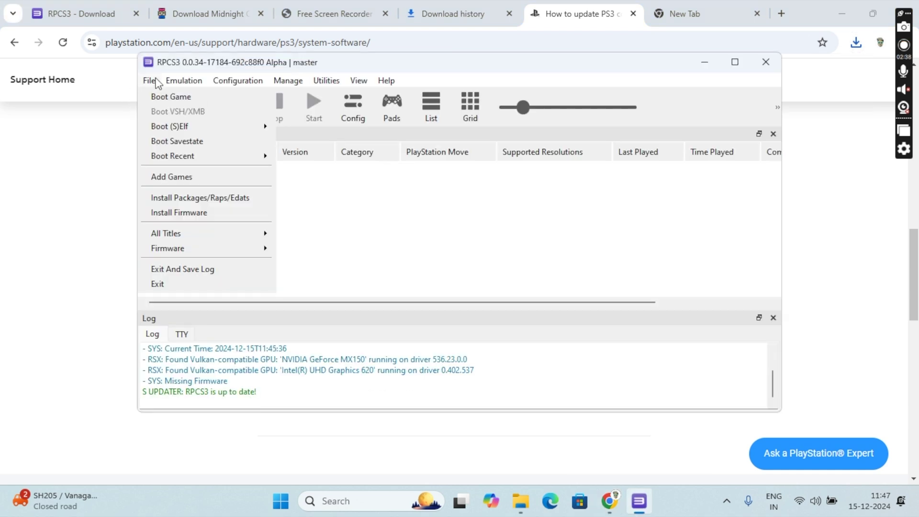
left_click(178, 210)
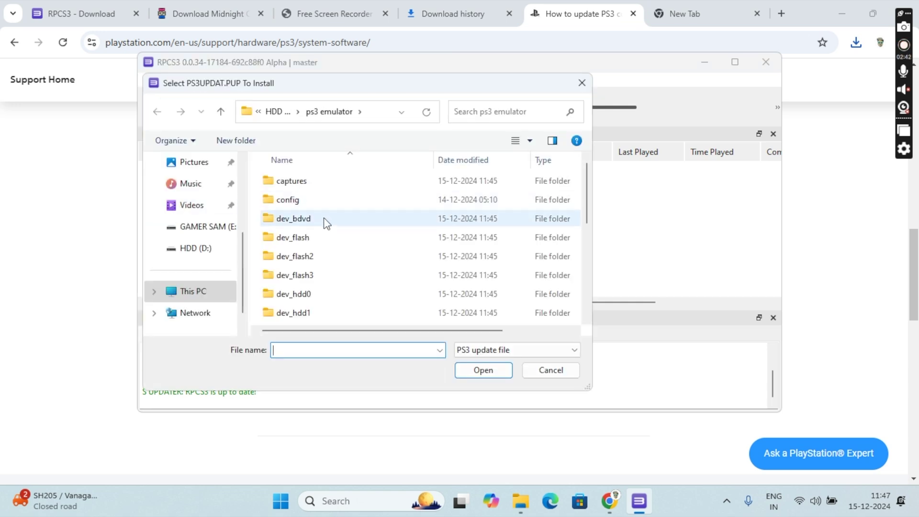
scroll(324, 221, "down", 5)
scroll(196, 239, "down", 1)
scroll(195, 239, "up", 3)
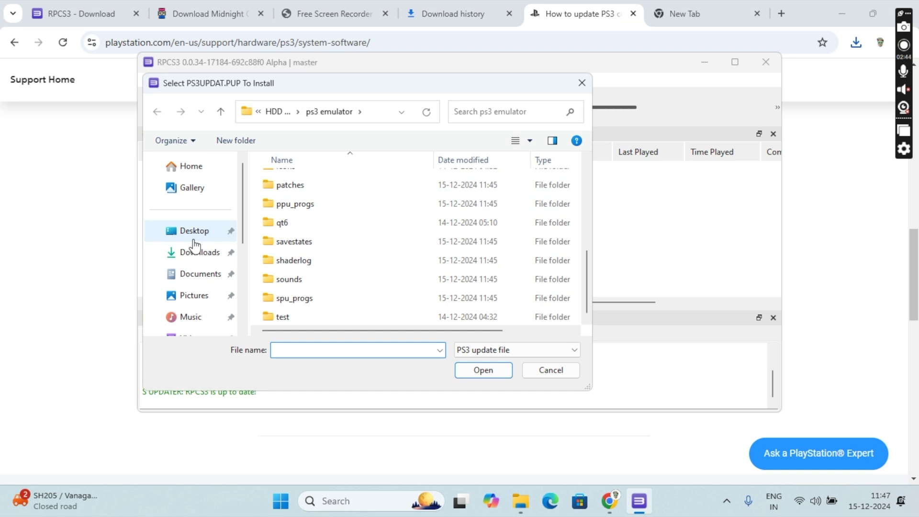
left_click(190, 262)
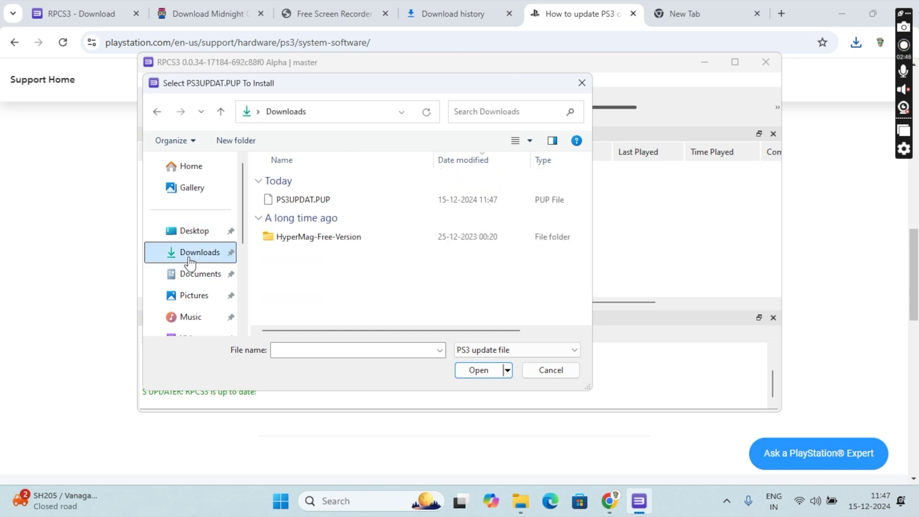
left_click(348, 203)
left_click(478, 370)
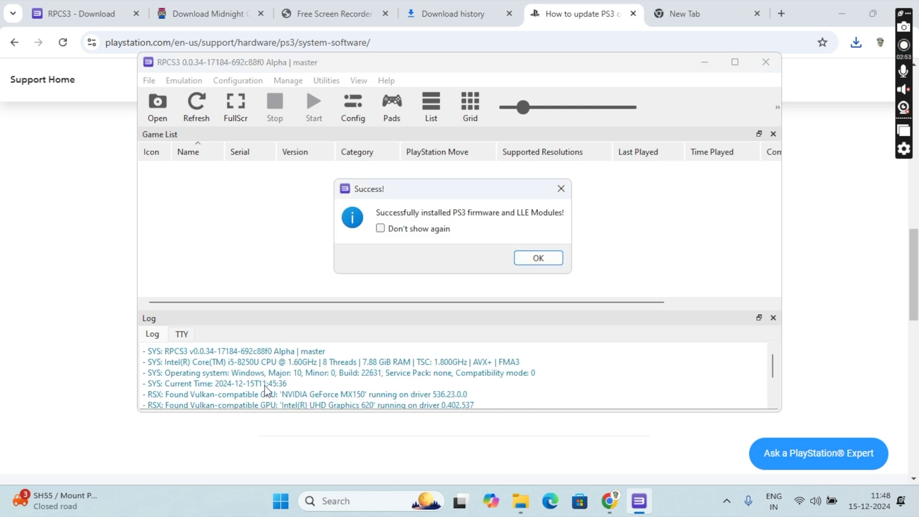
left_click(531, 257)
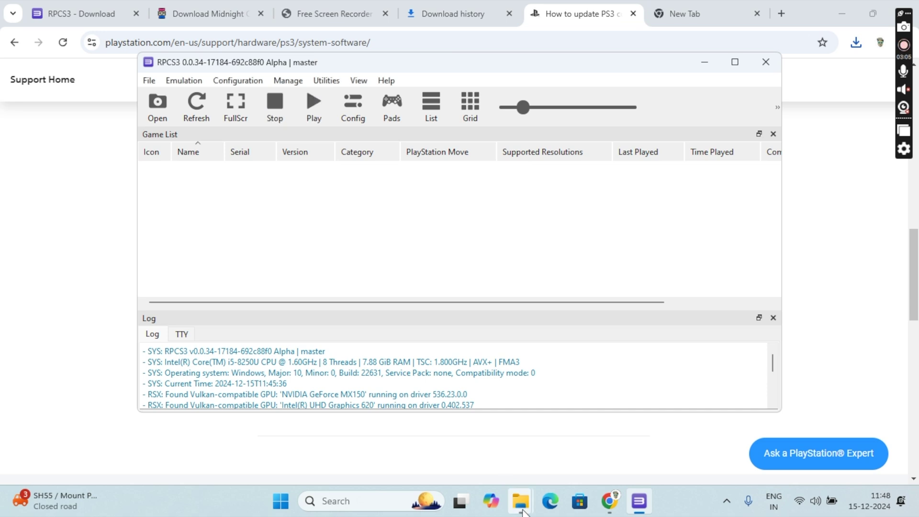
mouse_move(522, 512)
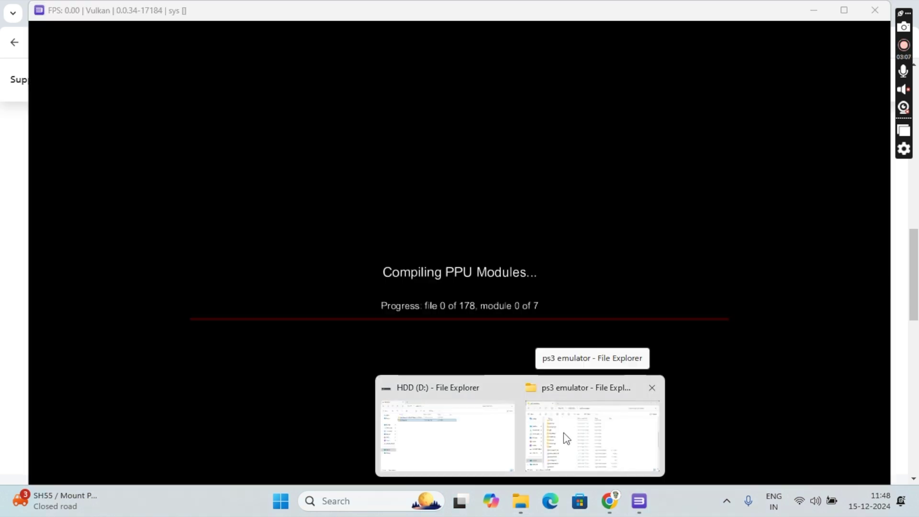
left_click(564, 437)
- Scroll up in File Explorer while RPCS3 compiles the firmware's 178 PPU modules
scroll(297, 177, "up", 2)
scroll(299, 174, "up", 1)
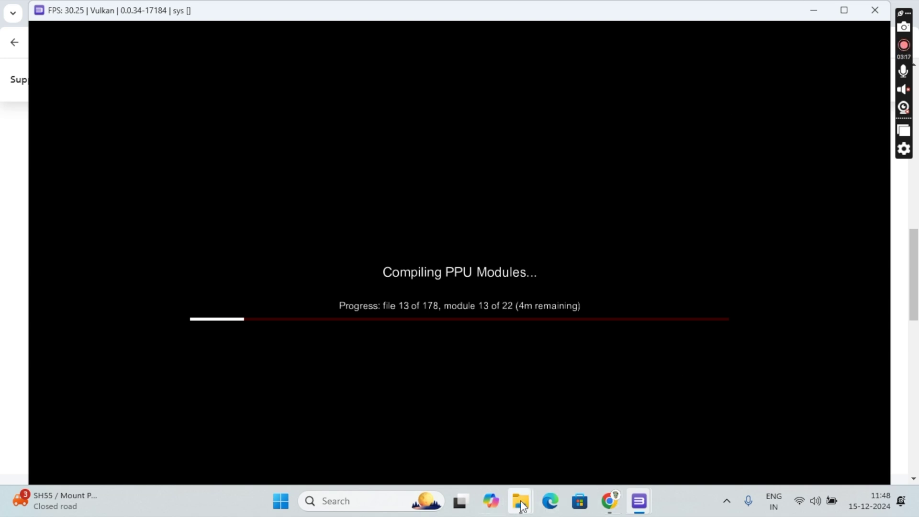
- In HDD (D:), WinRAR Extract Here the 4.00 GB Midnight Club zip, then minimize Explorer
mouse_move(523, 506)
left_click(545, 460)
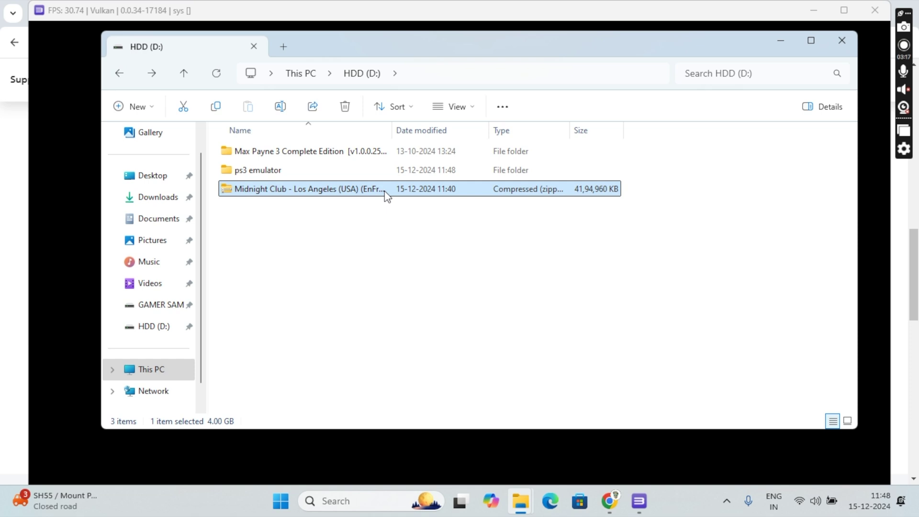
right_click(386, 196)
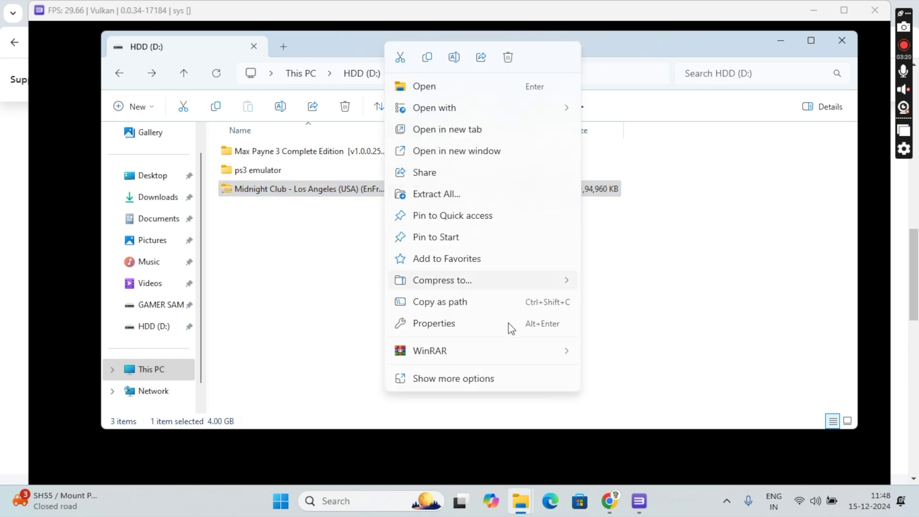
mouse_move(571, 346)
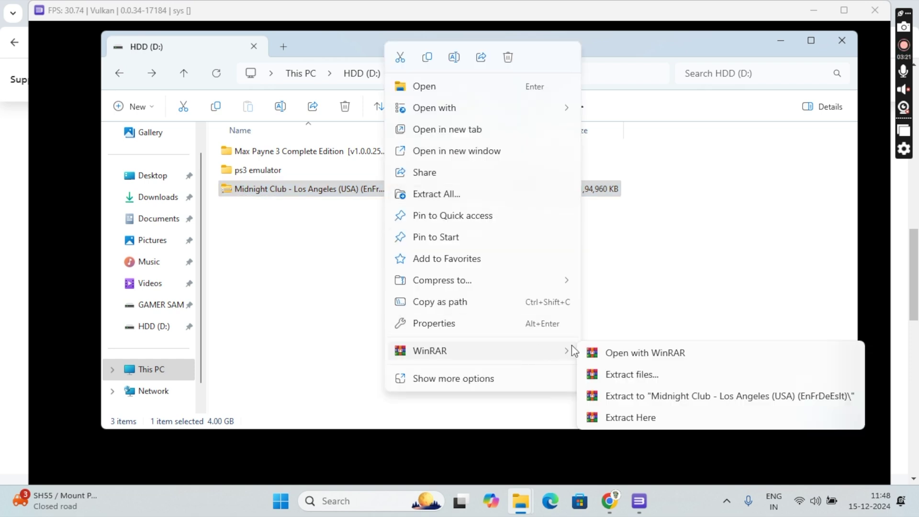
left_click(632, 418)
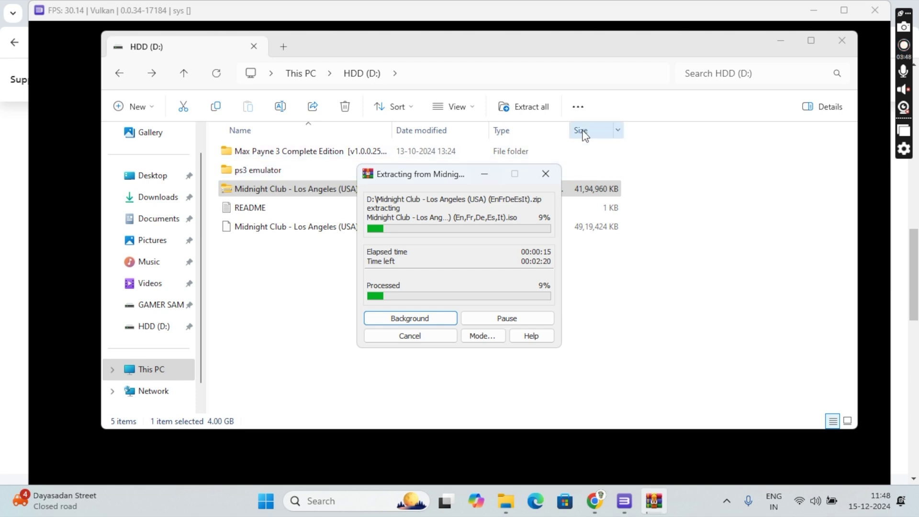
left_click(779, 42)
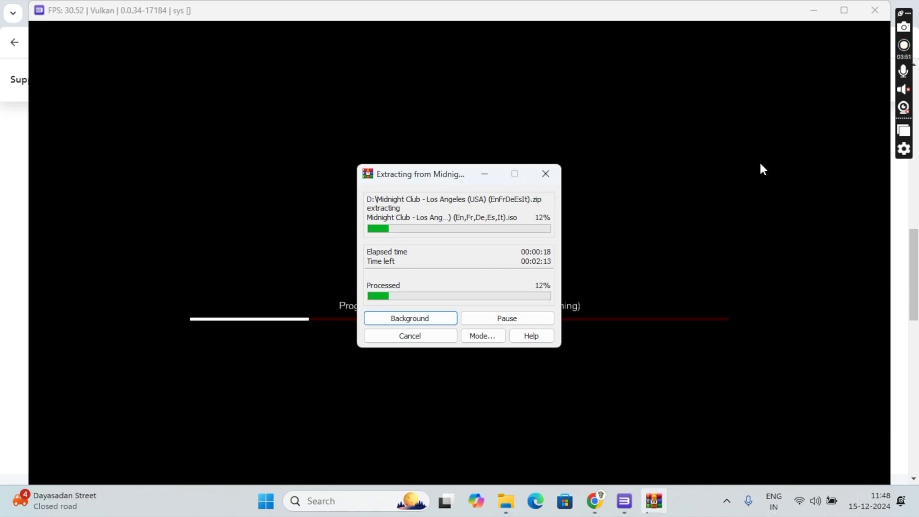
- Drag the WinRAR extraction progress window out of the way
mouse_move(496, 182)
left_mouse_down()
mouse_move(686, 123)
mouse_move(703, 107)
left_mouse_up()
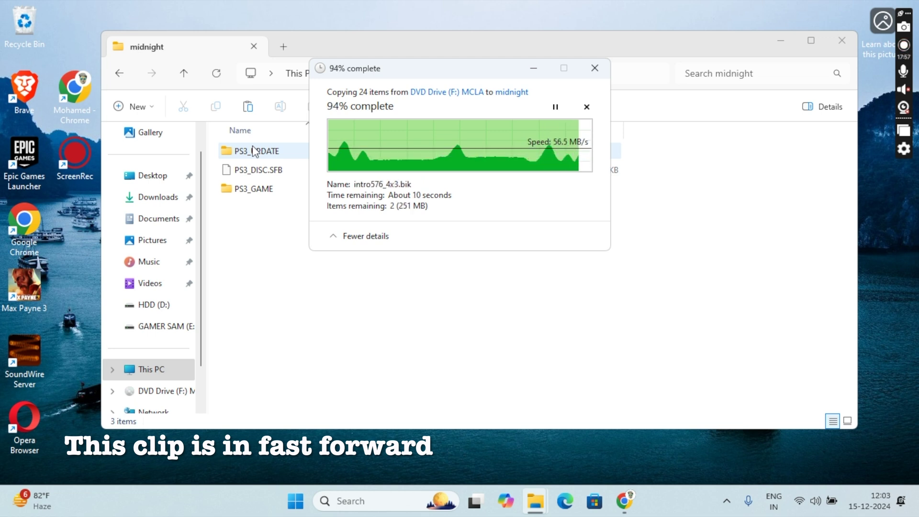
- Relaunch rpcs3 from the ps3 emulator folder, clear the welcome screen, and play Midnight Club: Los Angeles (BLUS30190)
left_click(116, 75)
left_click(116, 75)
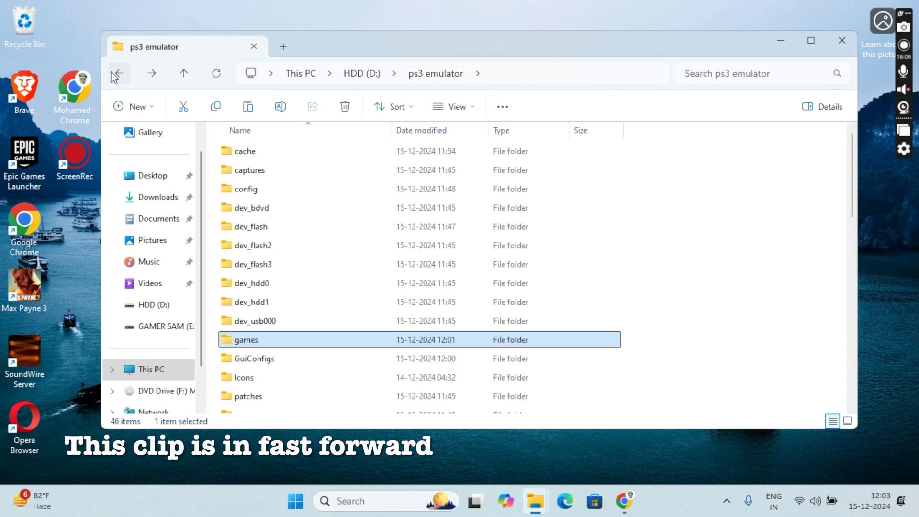
scroll(260, 219, "down", 10)
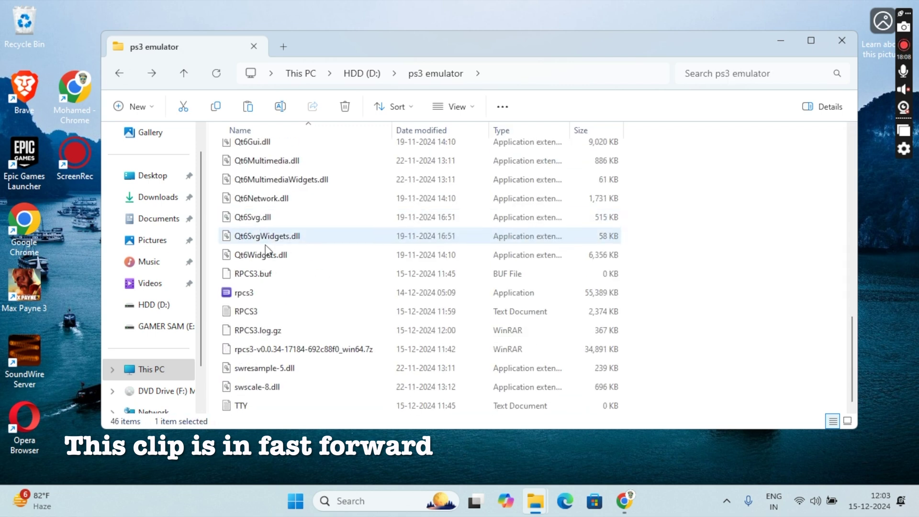
double_click(269, 296)
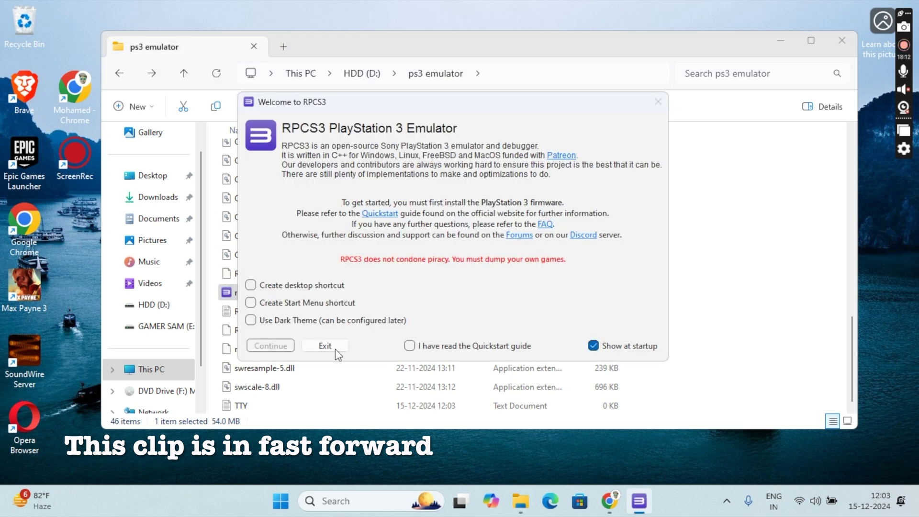
left_click(409, 346)
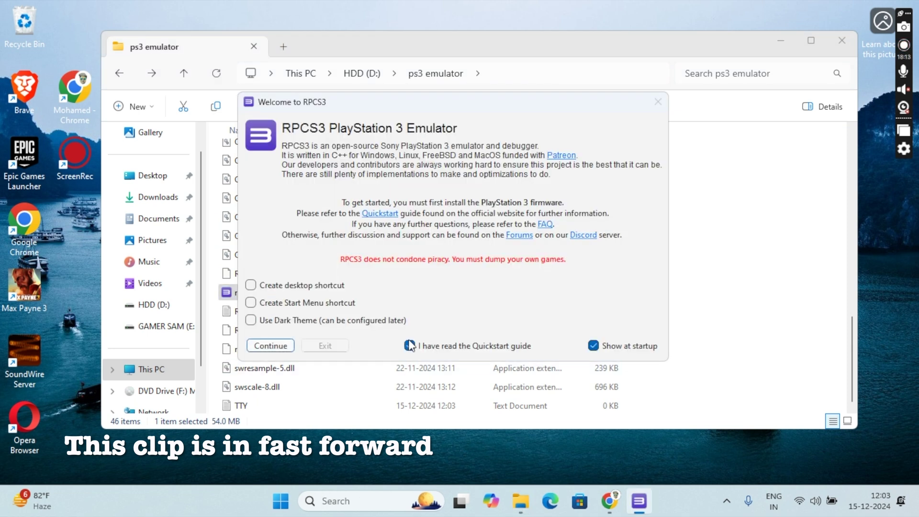
left_click(285, 347)
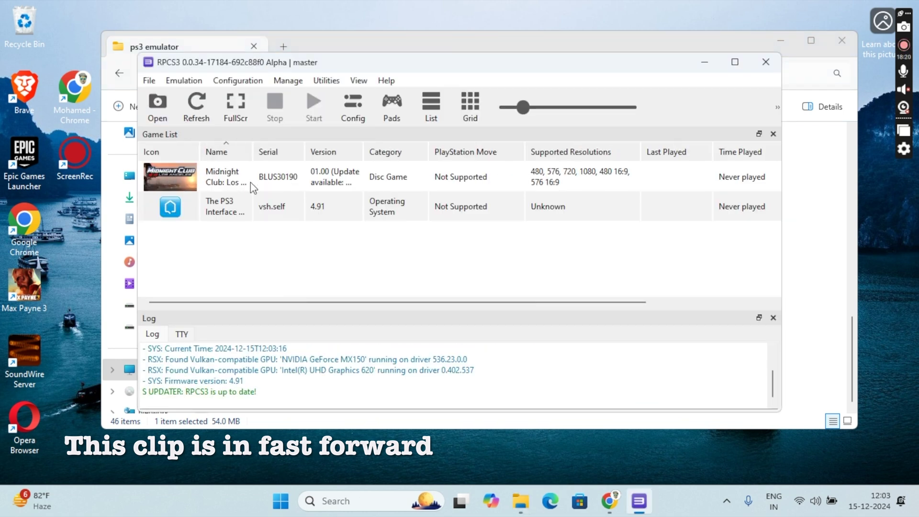
left_click(217, 186)
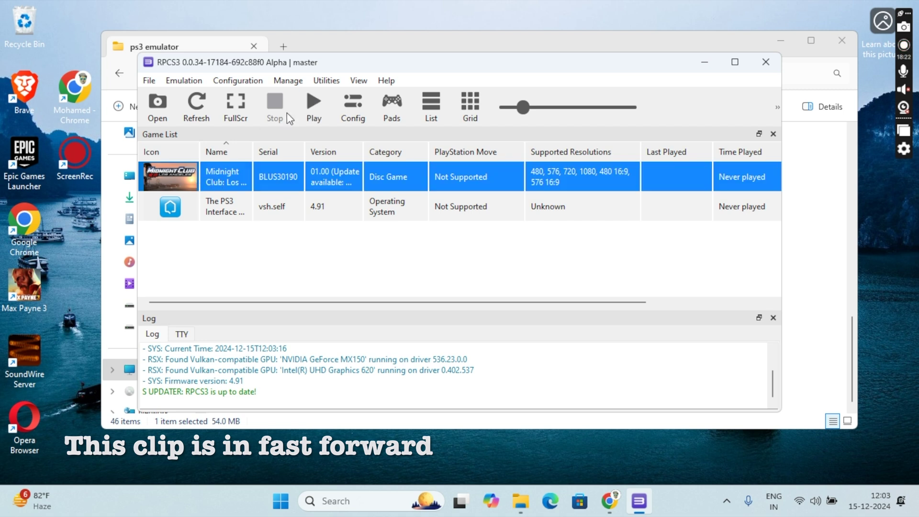
left_click(313, 103)
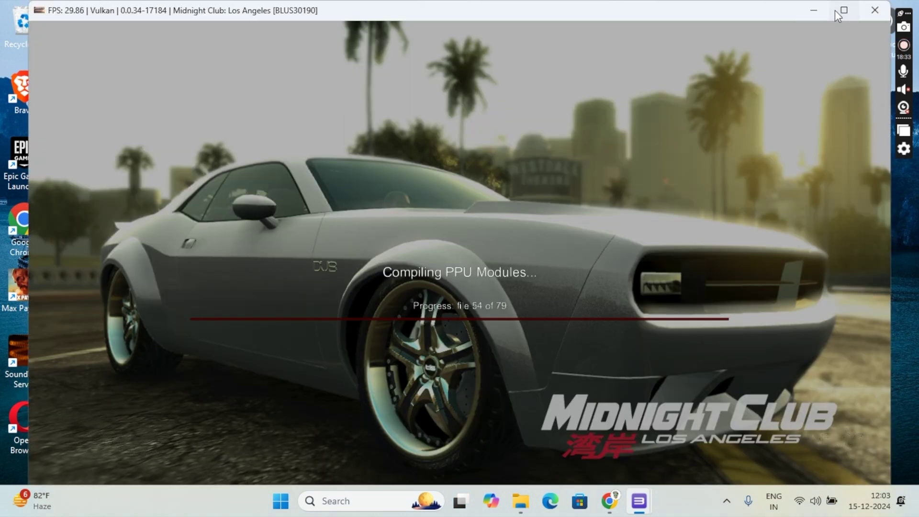
- Maximize the Midnight Club: Los Angeles window and let it load to the Rockstar logo
left_click(843, 10)
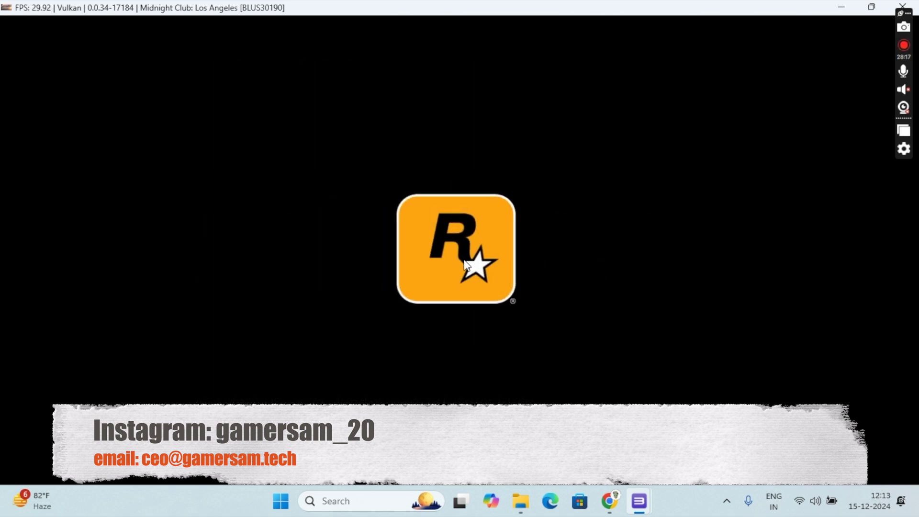
- Put the game in fullscreen, leave it with Alt+Enter, then bring up the taskbar menu
double_click(461, 311)
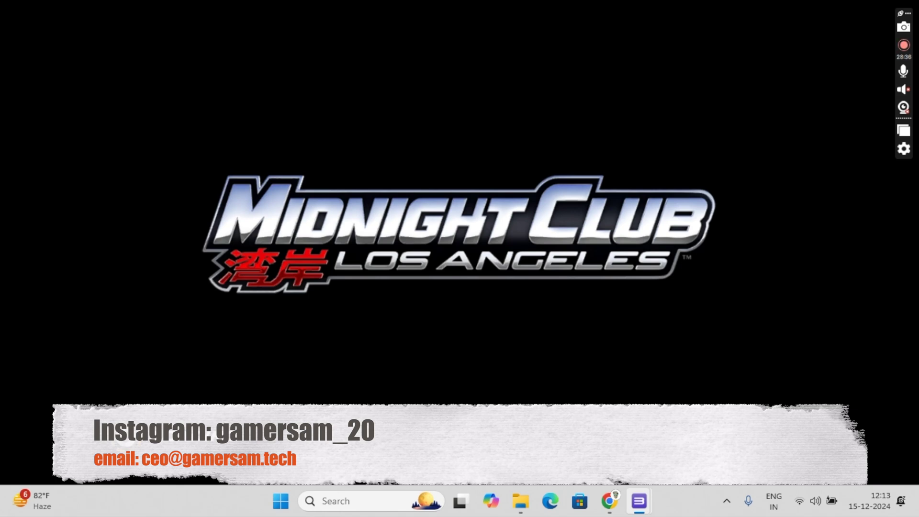
key("alt+Return")
right_click(153, 500)
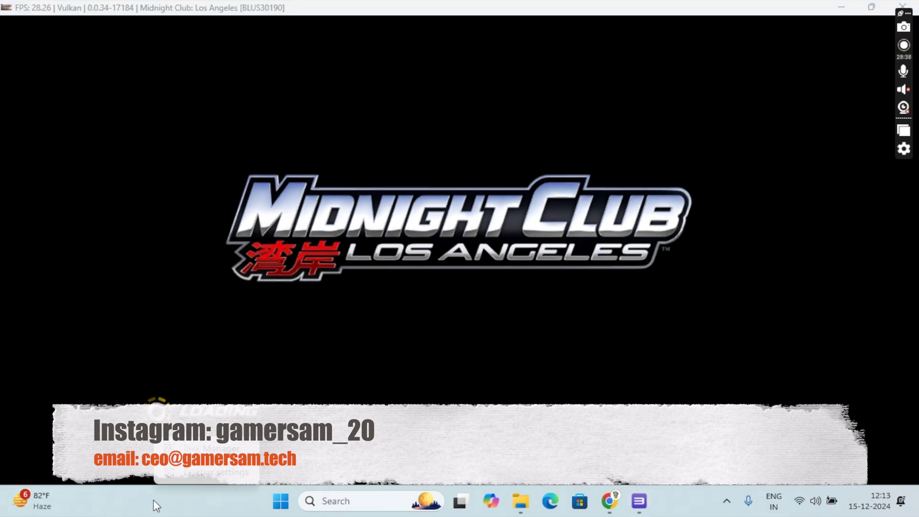